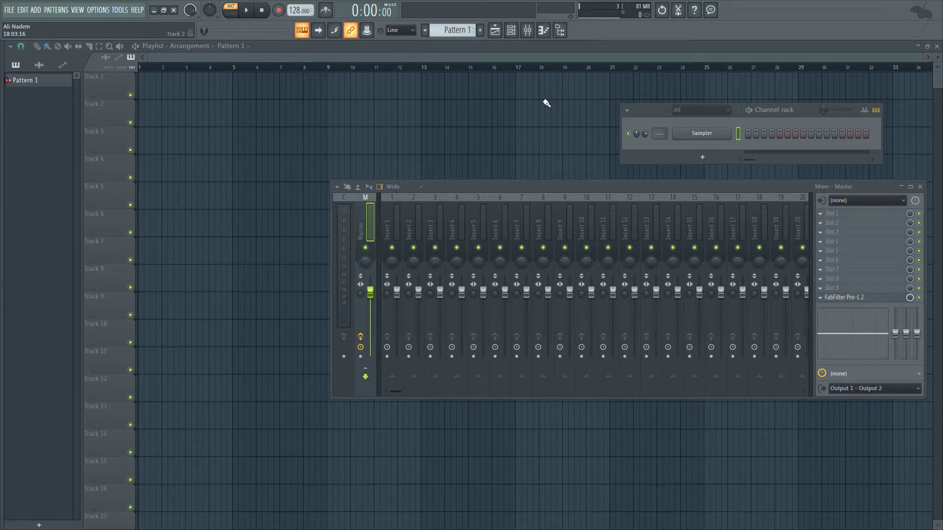
Switch from FL Studio to the Explorer window showing the RENDERS folder of 59 WAV stems.
key("alt+Tab")
Drag all 59 rendered WAV files from RENDERS into the empty FL Studio playlist.
scroll(356, 139, "down", 5)
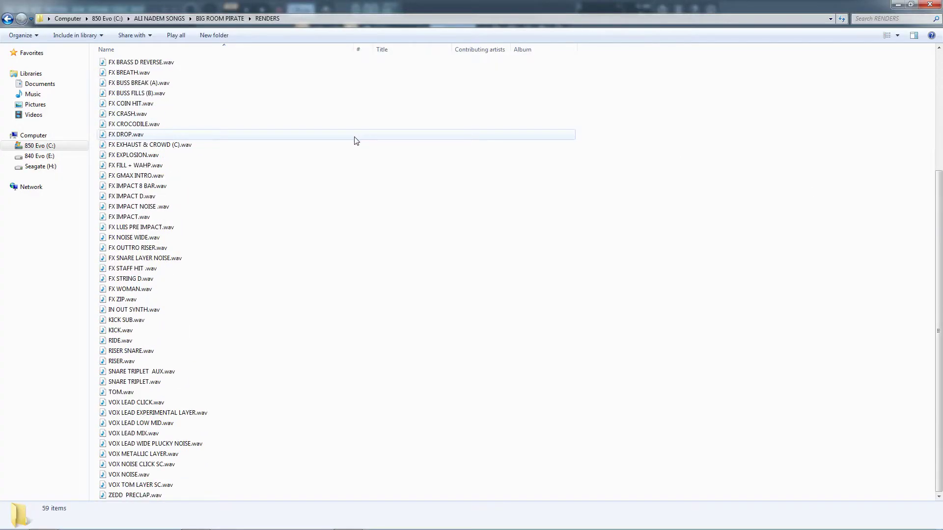
scroll(355, 140, "up", 6)
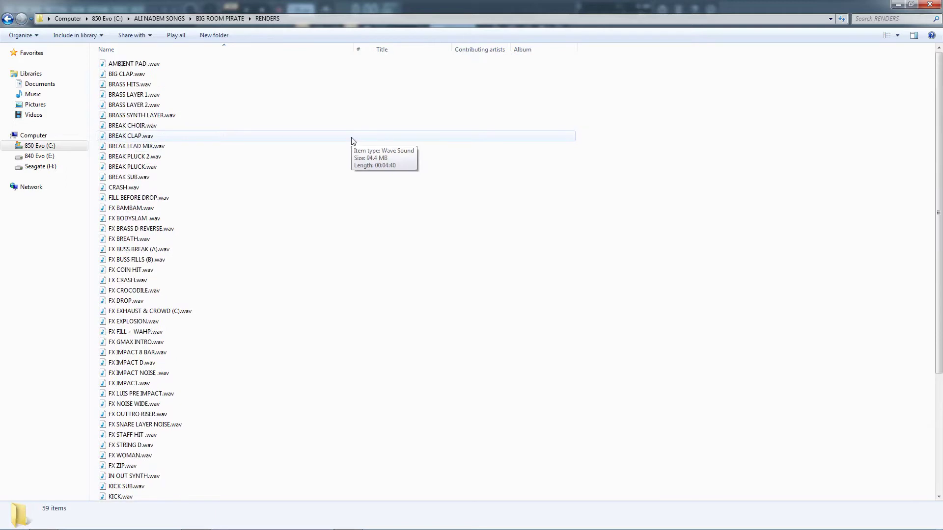
key("ctrl+a")
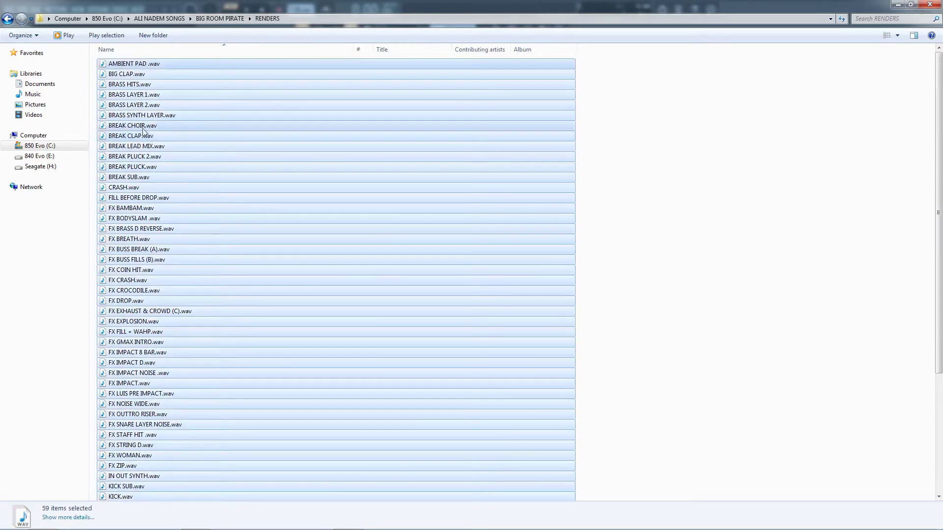
left_click_drag(142, 130, 387, 162)
key("alt+Tab")
left_click_drag(192, 142, 190, 139)
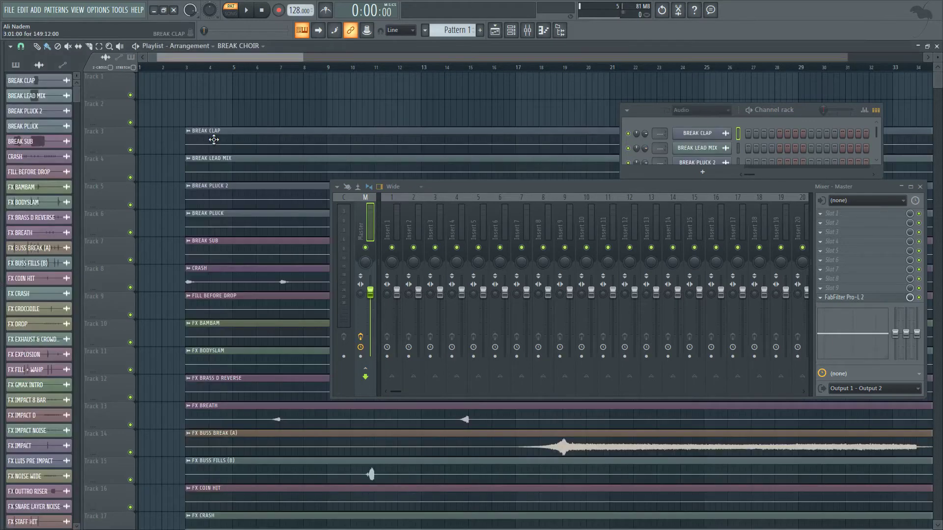
Select the BREAK CLAP clip and zoom the playlist out to show stems through about bar 145.
left_click(321, 142)
scroll(310, 135, "down", 2)
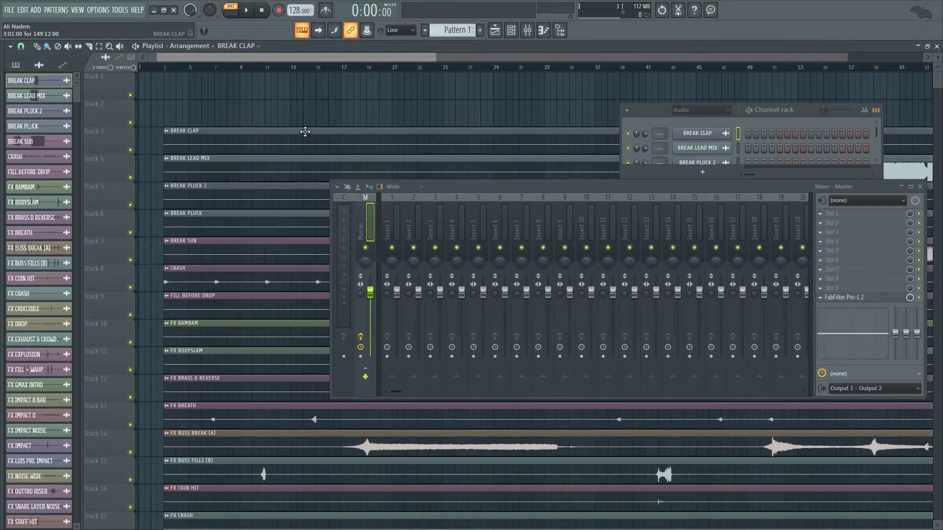
scroll(305, 131, "down", 4)
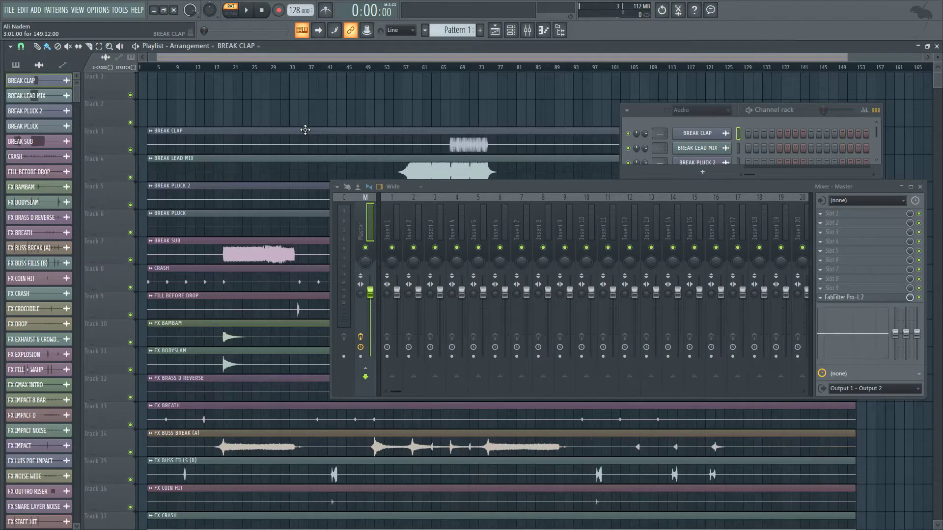
scroll(305, 129, "down", 1)
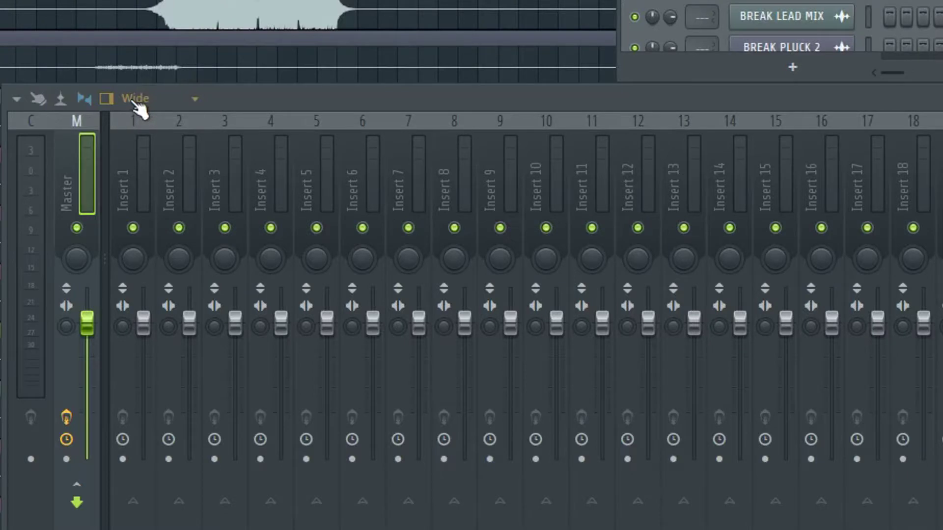
Switch the mixer to its Compact layout and move it out of the way.
left_click(135, 100)
left_click(152, 123)
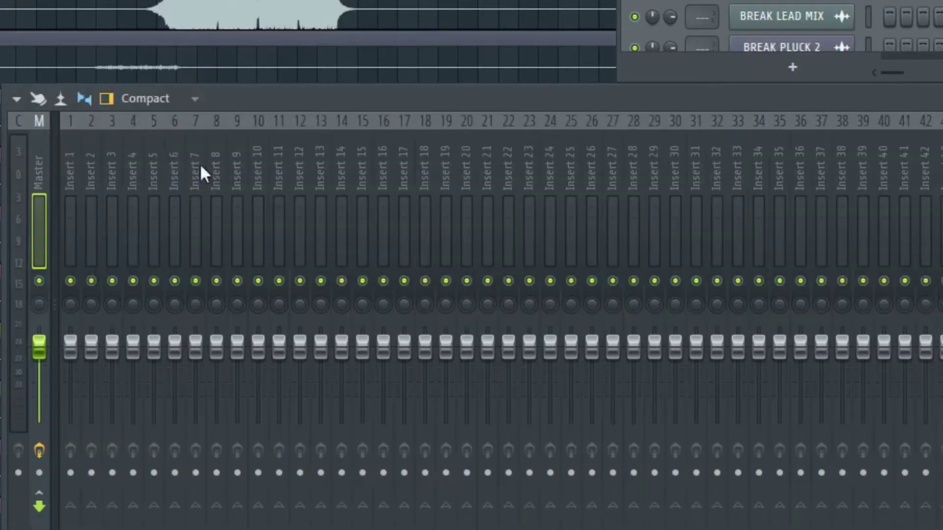
left_click_drag(200, 163, 902, 147)
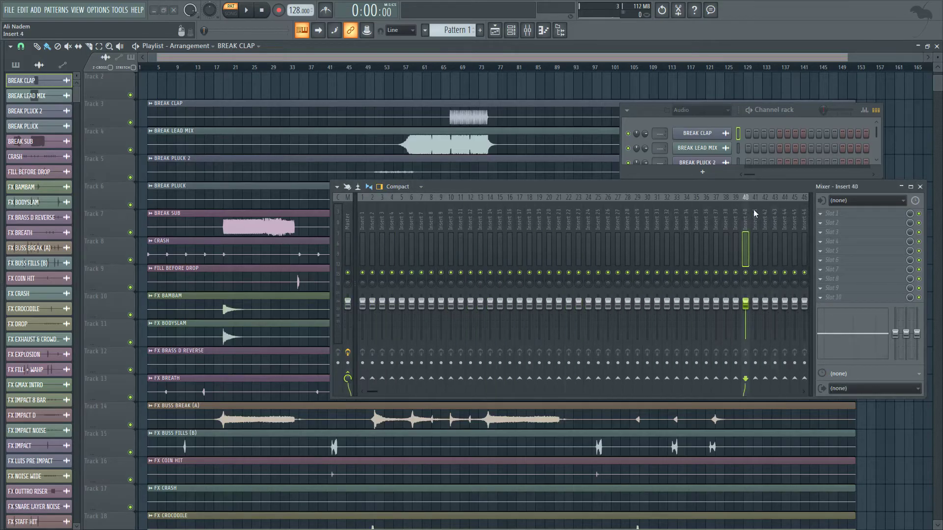
left_click_drag(755, 213, 382, 203)
left_click_drag(469, 187, 804, 234)
Shift all stem clips to start at bar 1 on Track 1, then center the channel rack.
key("ctrl+a")
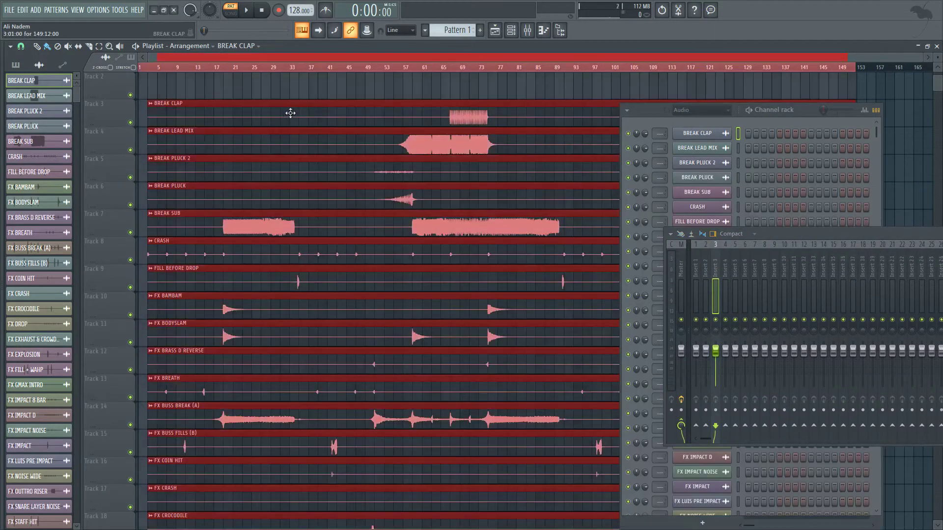
left_click_drag(290, 113, 237, 97)
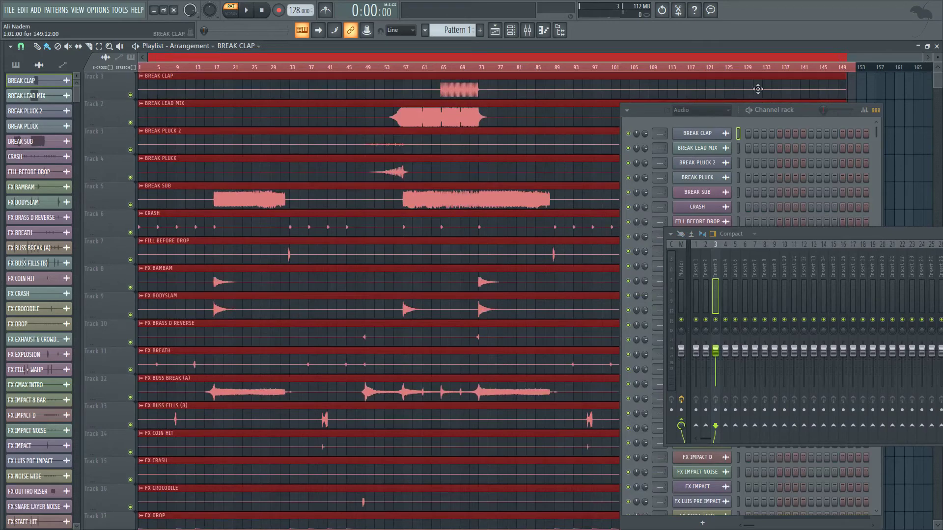
left_click(252, 68)
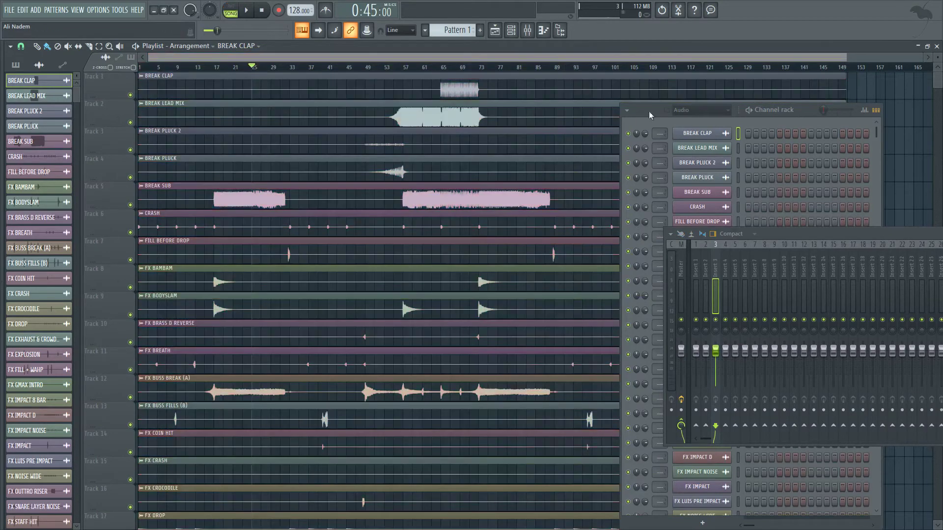
left_click_drag(651, 109, 407, 66)
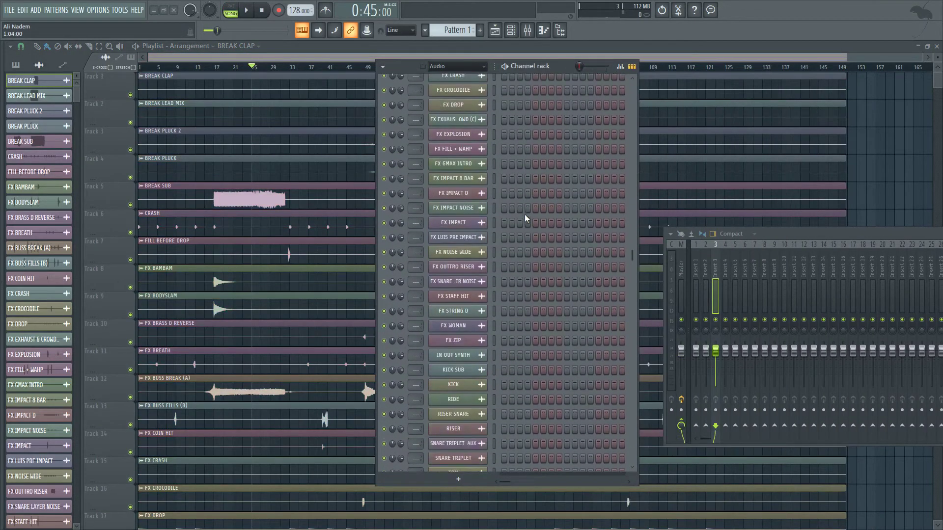
Show all channels in the channel rack and delete the empty Sampler channel.
left_click(468, 70)
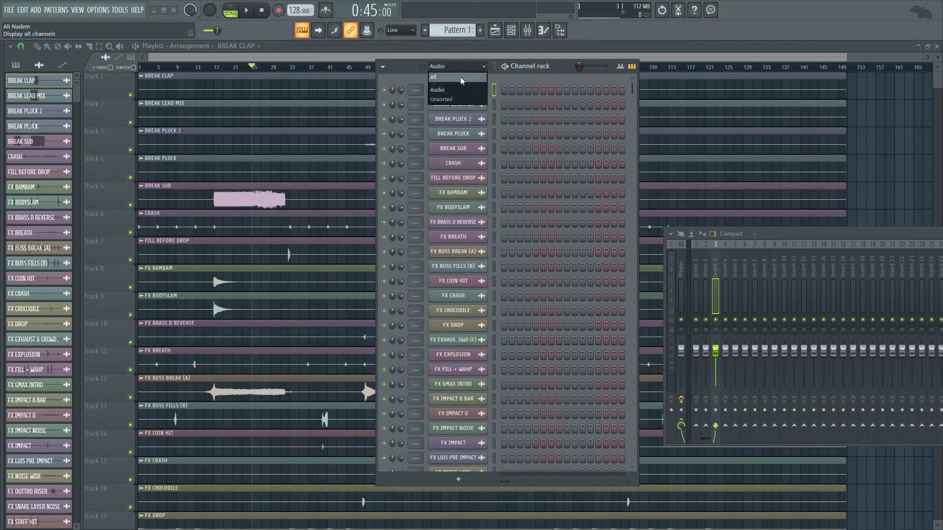
left_click(460, 77)
right_click(462, 90)
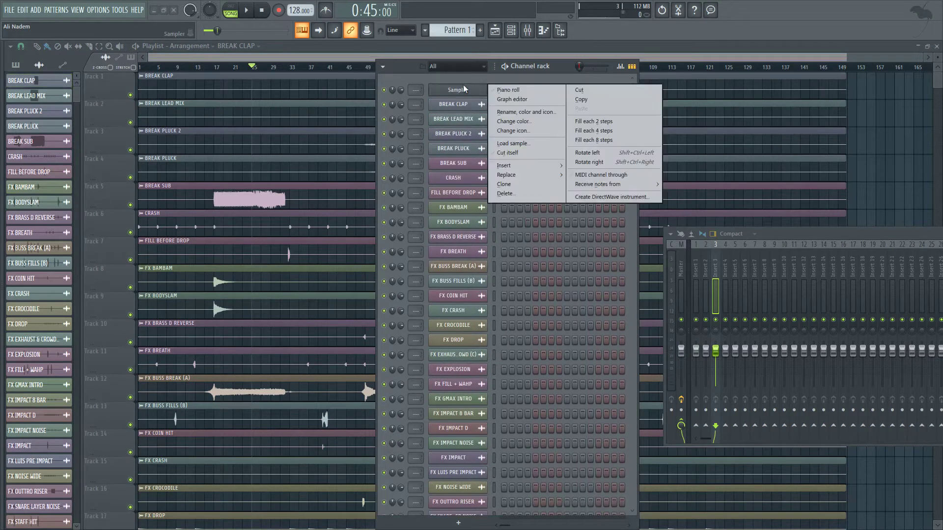
left_click(517, 191)
key("Return")
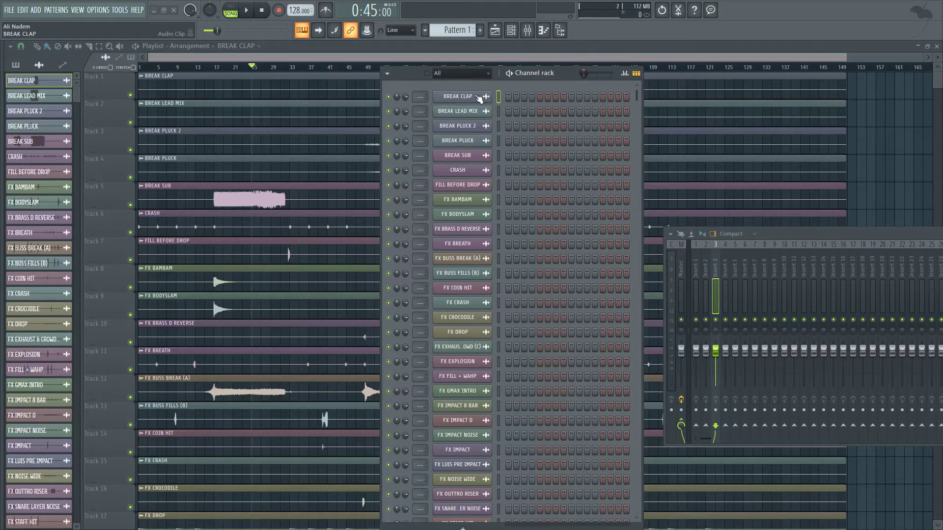
Route the BREAK CLAP channel to mixer insert 1 from its channel settings.
scroll(420, 96, "up", 1)
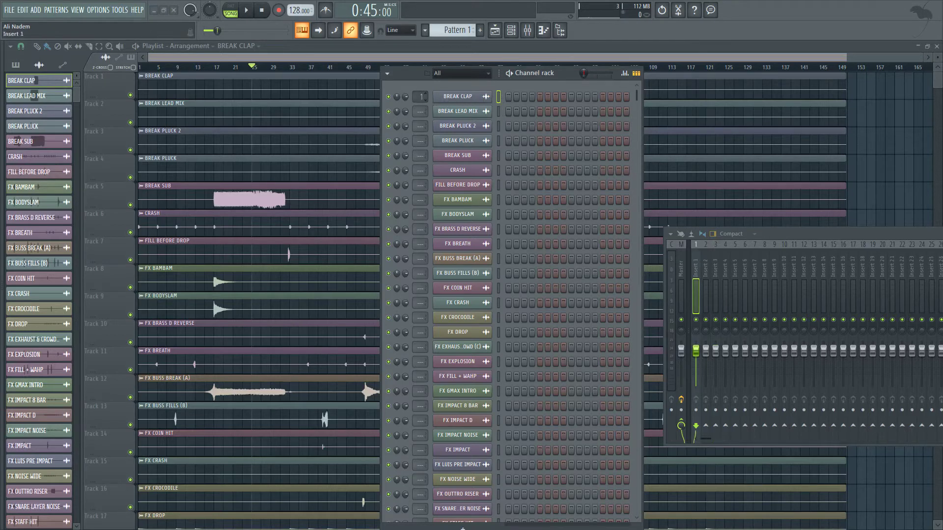
scroll(421, 97, "down", 1)
left_click(458, 96)
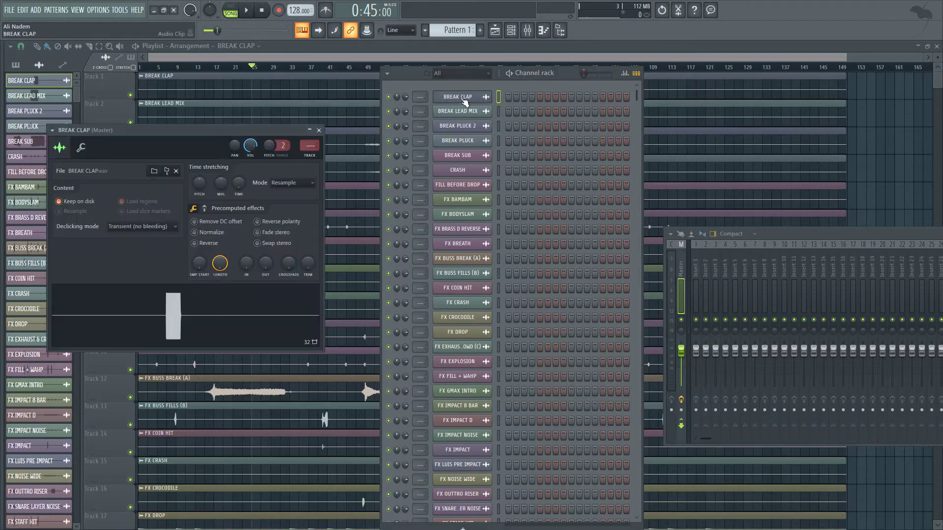
left_click(317, 158)
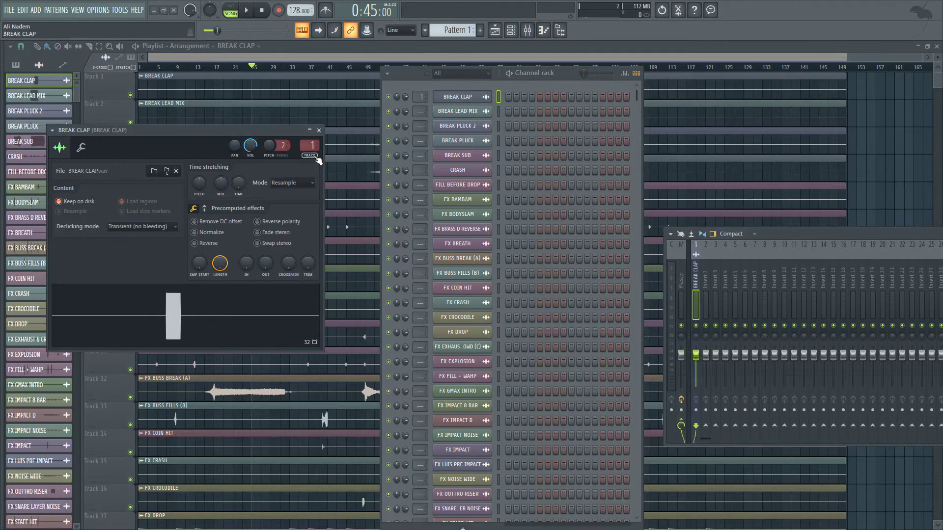
Select all channels and route them to consecutive inserts starting from mixer insert 1.
scroll(317, 160, "down", 1)
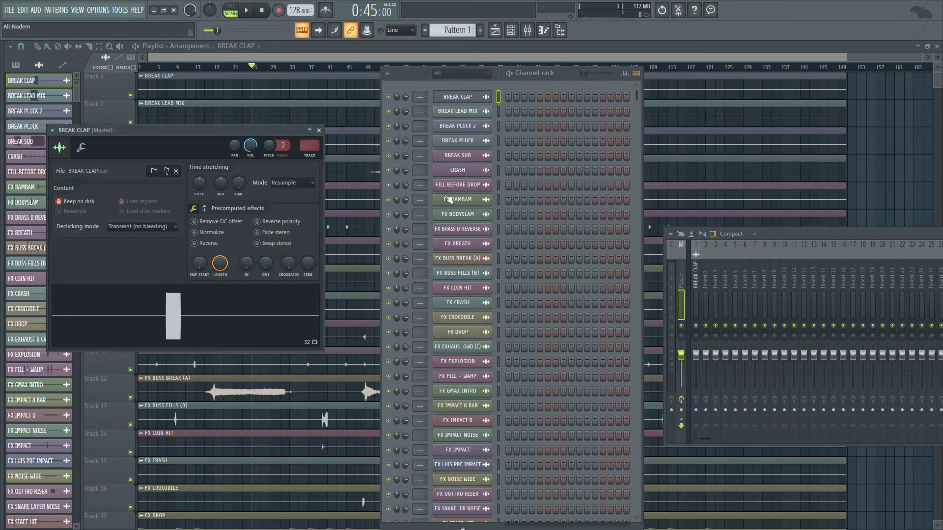
left_click(696, 260)
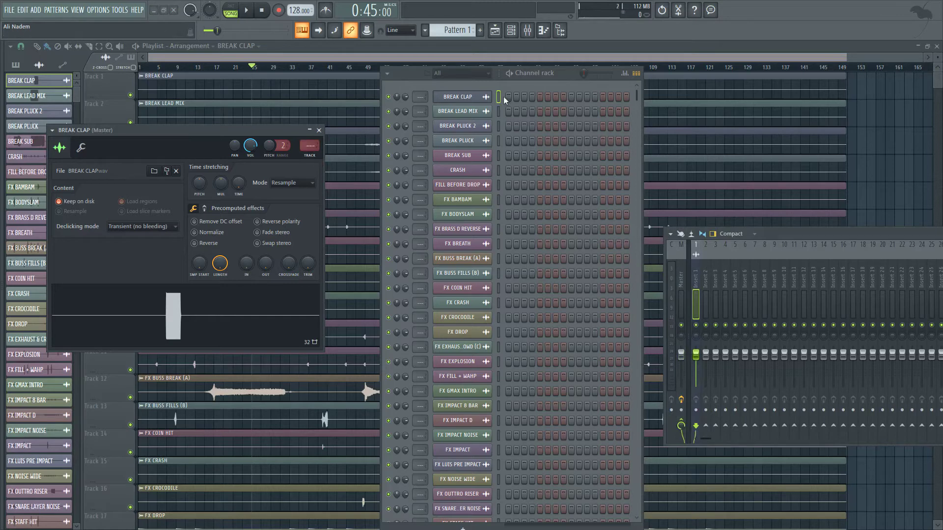
right_click(499, 202)
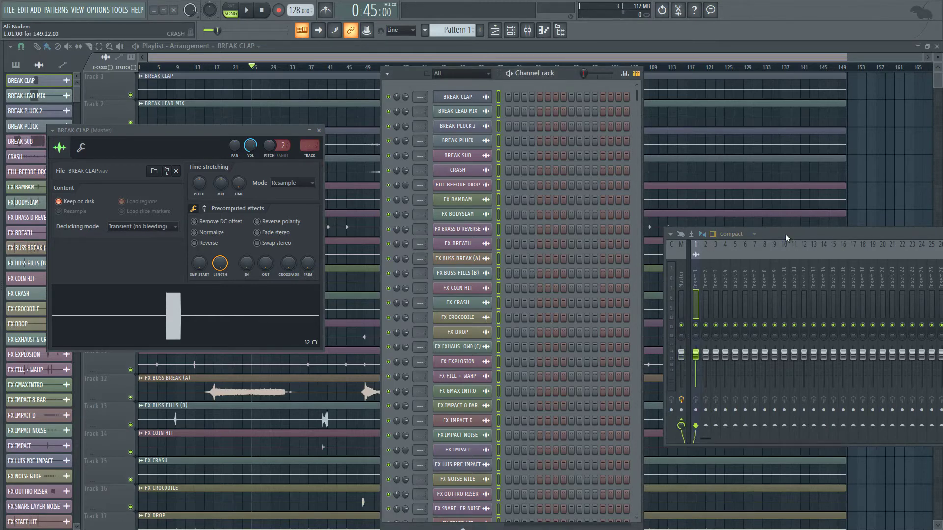
left_click_drag(787, 234, 363, 117)
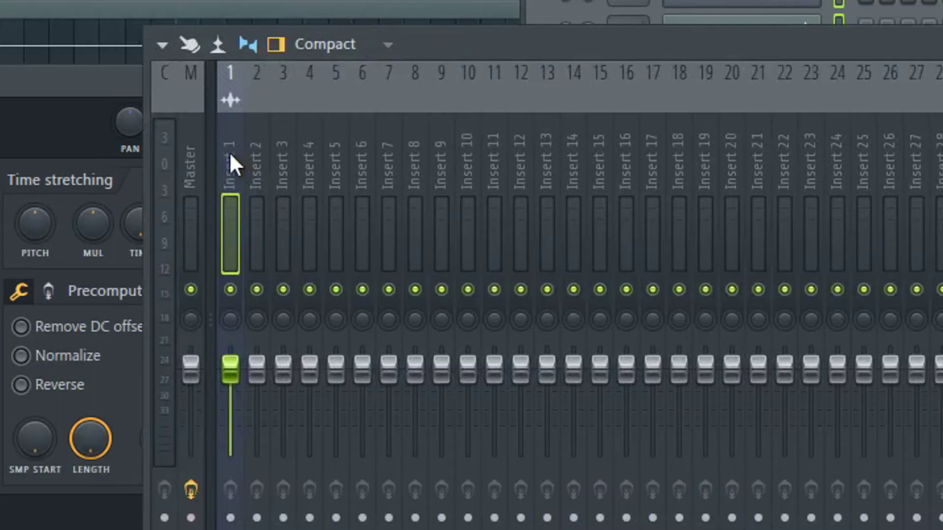
right_click(272, 161)
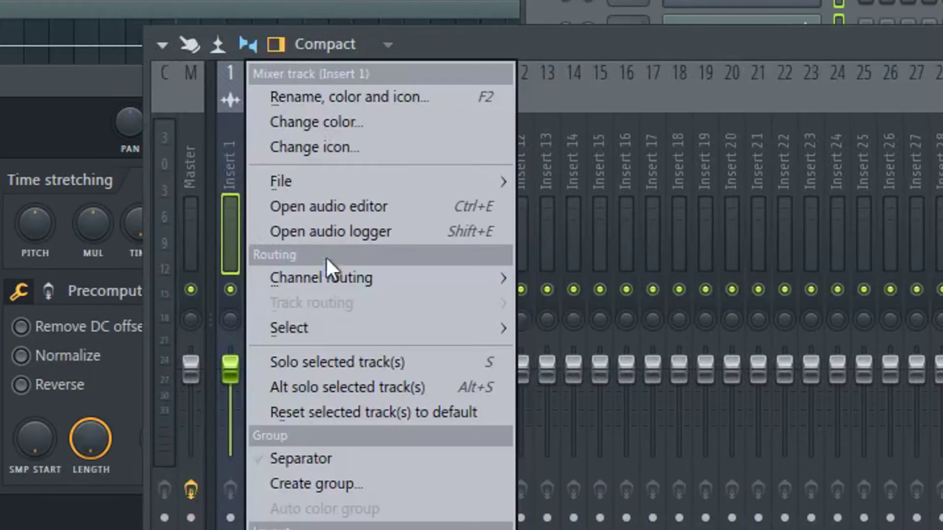
mouse_move(340, 281)
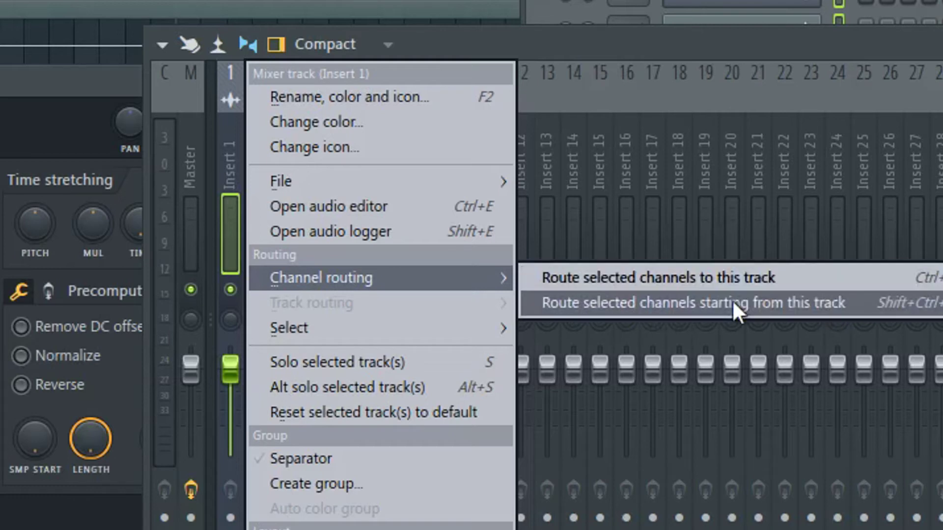
left_click(590, 302)
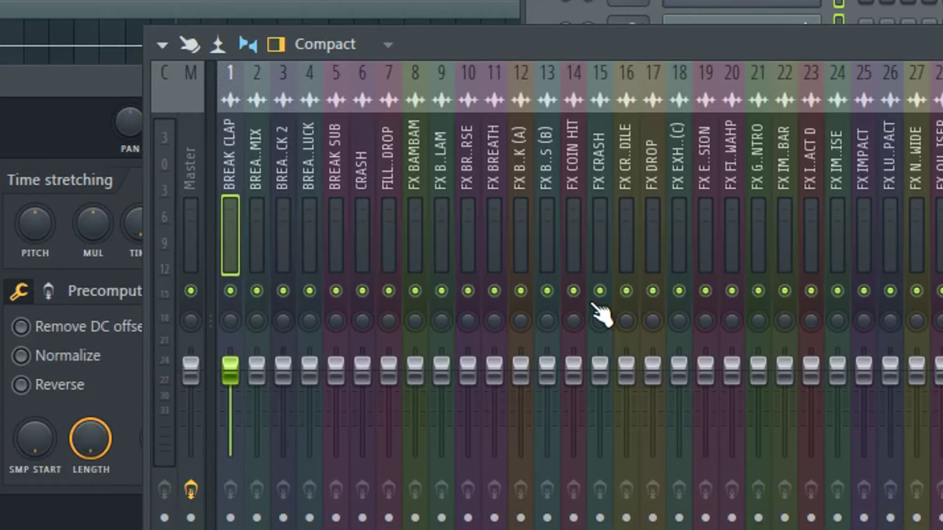
Review the named inserts from 1 BREAK CLAP through 37 RIDE in a widened mixer.
left_click_drag(240, 170, 837, 170)
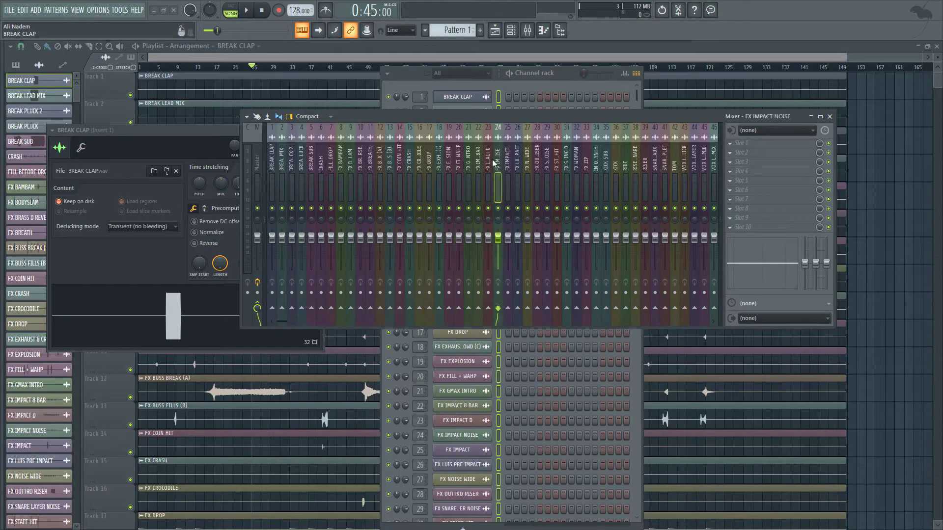
left_click_drag(494, 163, 222, 142)
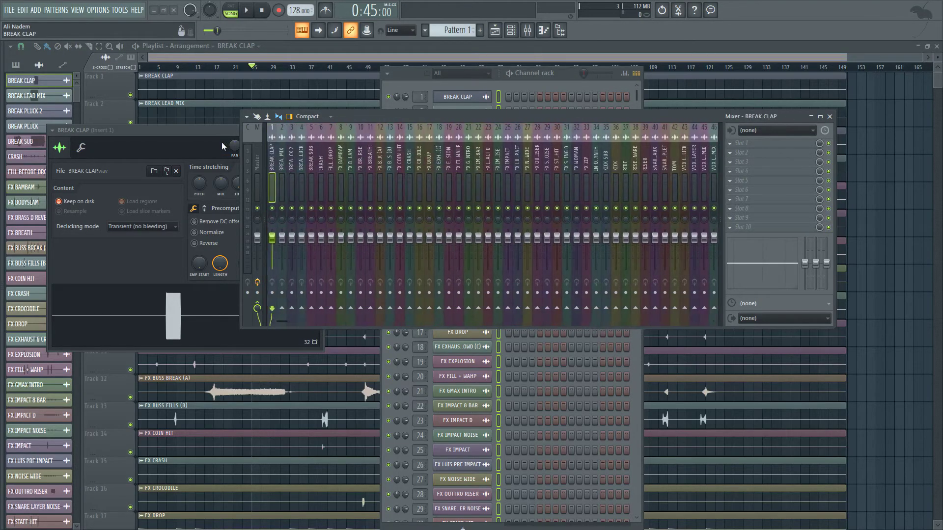
left_click_drag(370, 114, 671, 123)
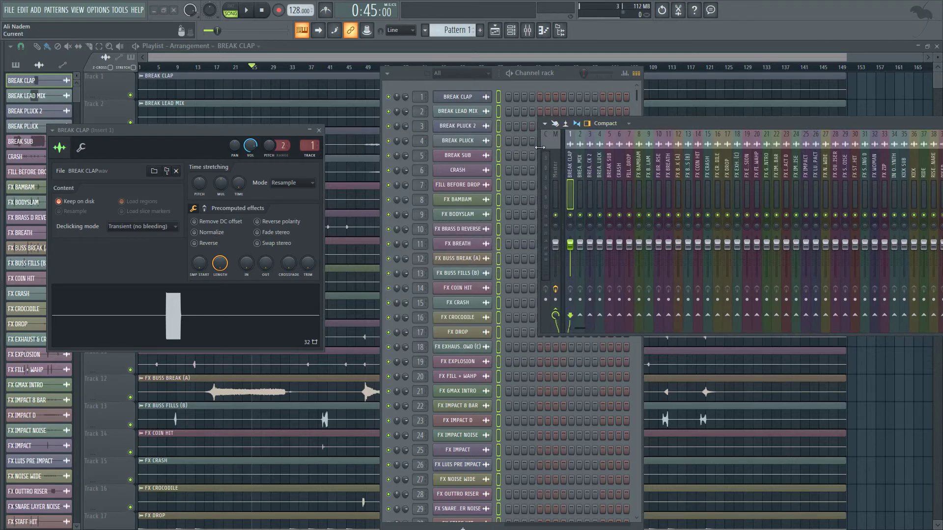
left_click_drag(543, 151, 245, 150)
left_click(461, 141)
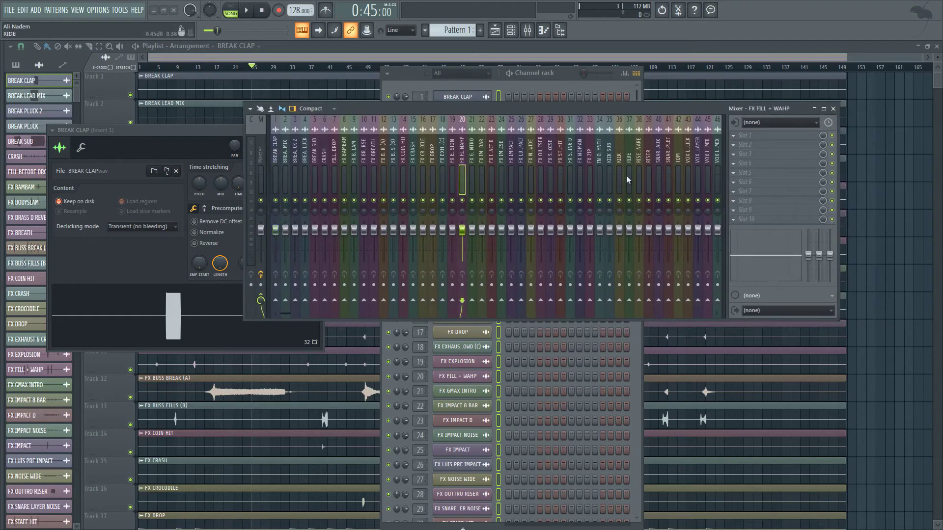
left_click(630, 156)
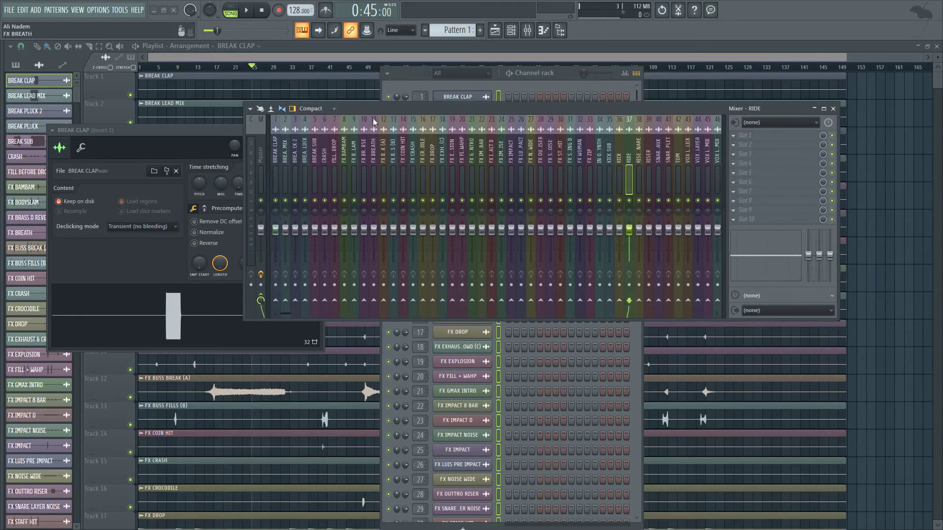
Close the BREAK CLAP sampler settings and bring the mixer back on screen.
left_click_drag(357, 114, 647, 132)
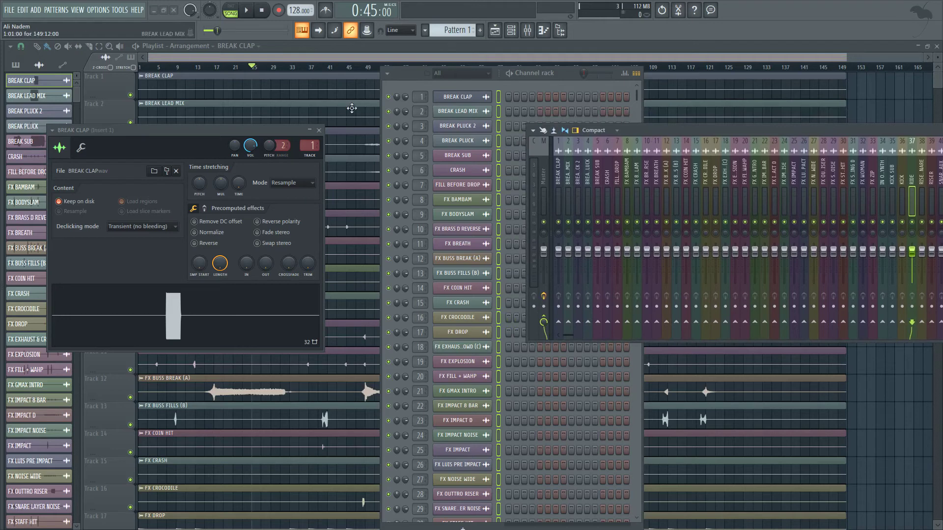
left_click(319, 130)
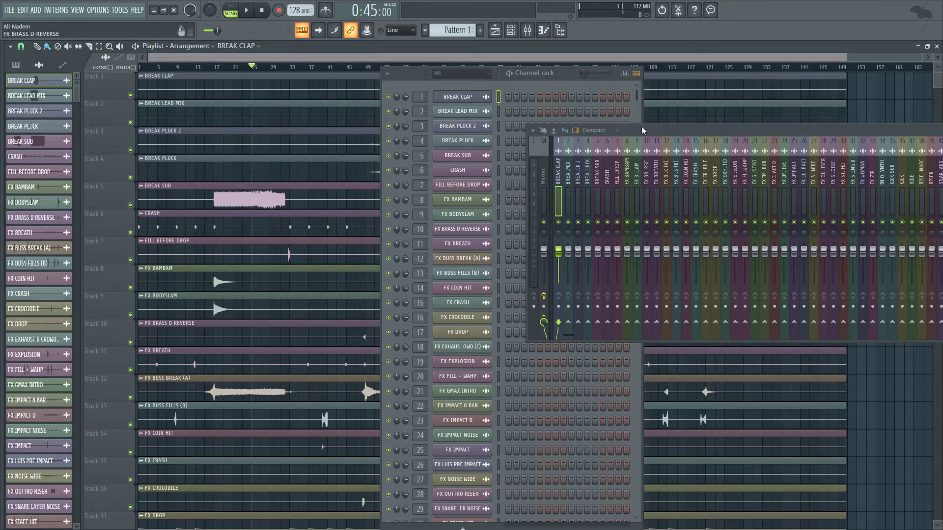
left_click_drag(646, 131, 342, 104)
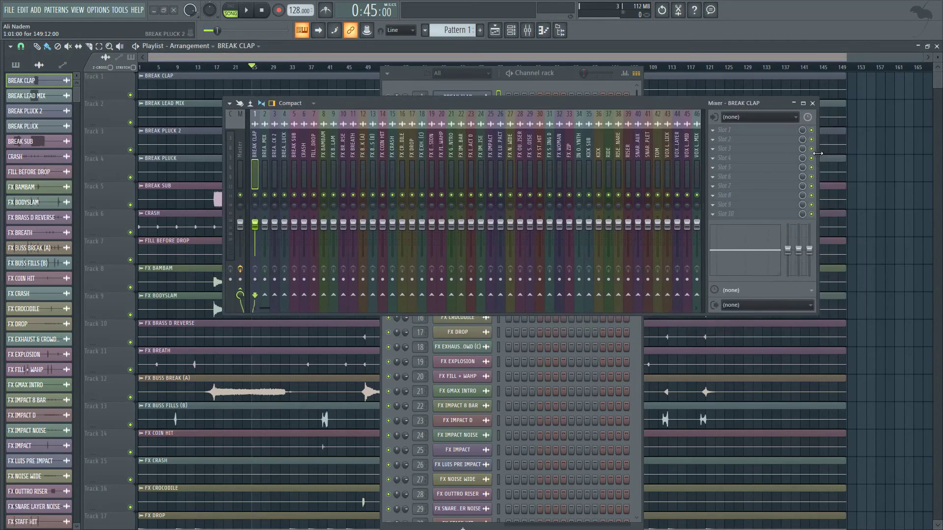
Widen the mixer to show inserts up to 68 and select inserts 34 through 59.
left_click_drag(816, 155, 923, 155)
left_click_drag(747, 97, 621, 105)
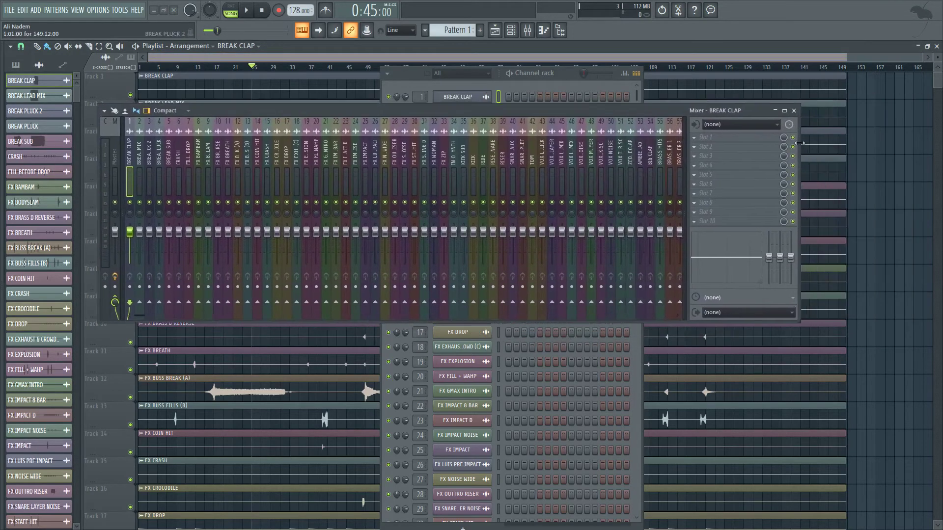
left_click(699, 152)
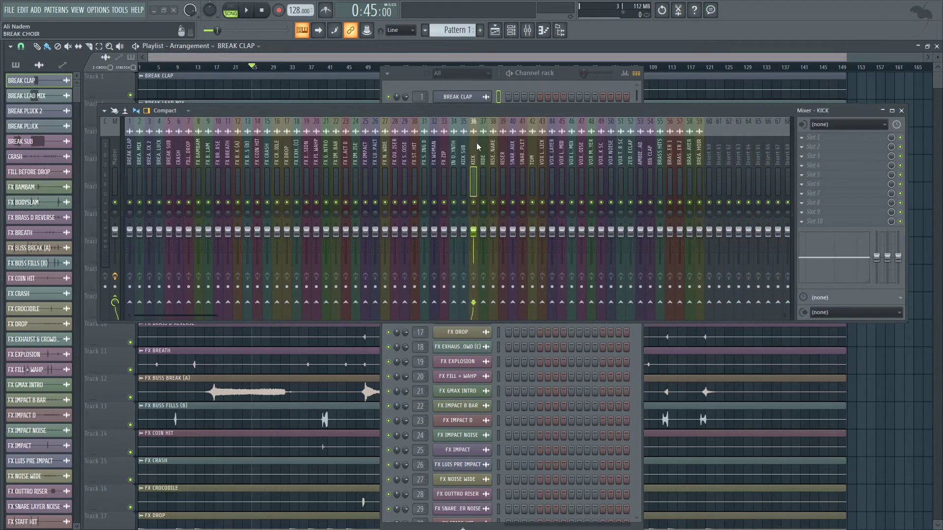
left_click(708, 153)
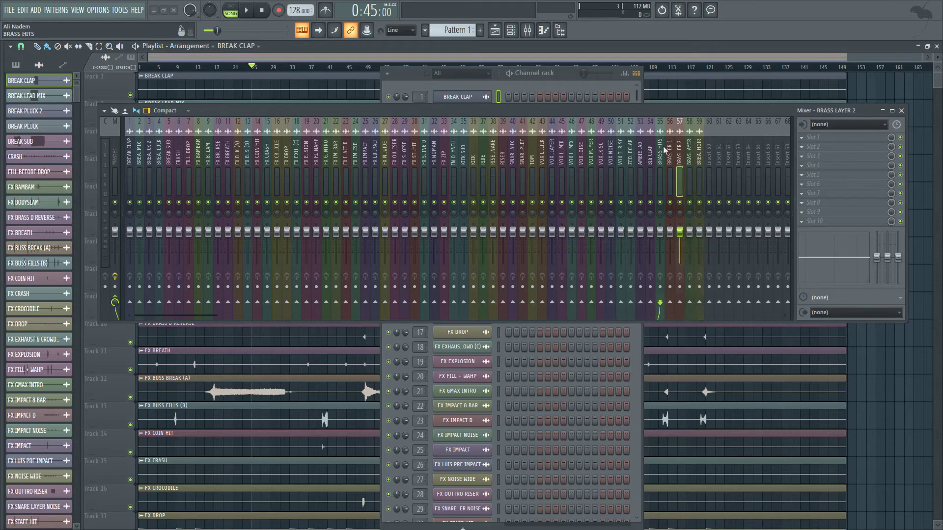
left_click(699, 147)
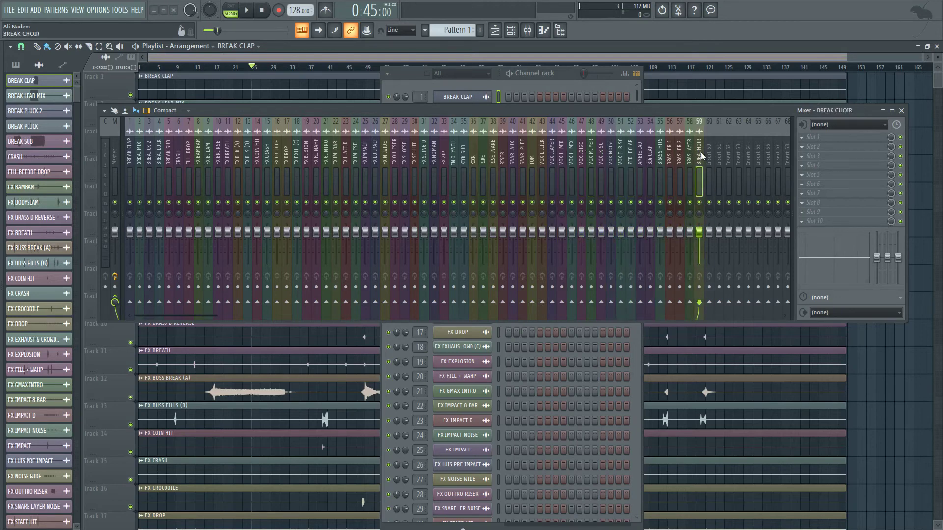
left_click_drag(701, 156, 451, 158)
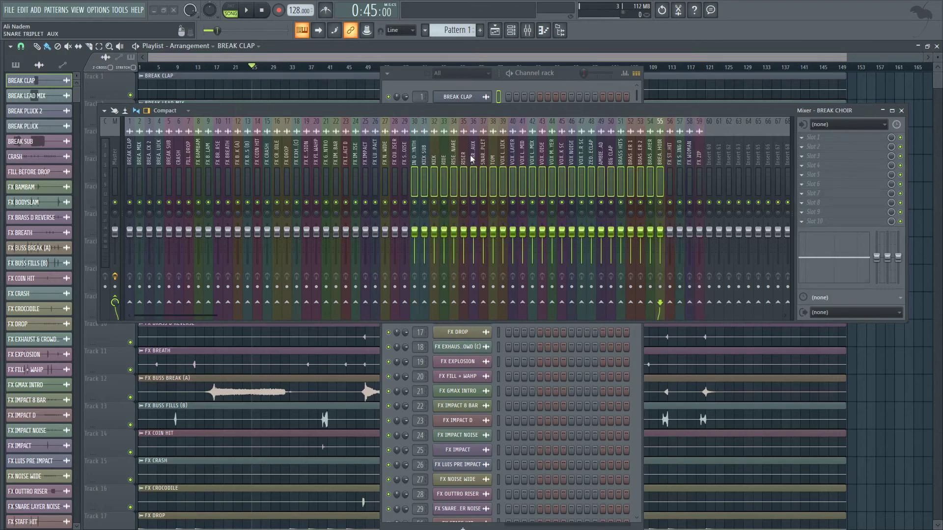
Give mixer inserts 34–59 one shared purple colour from the rename box's palette.
key("alt+Left")
key("alt+Right")
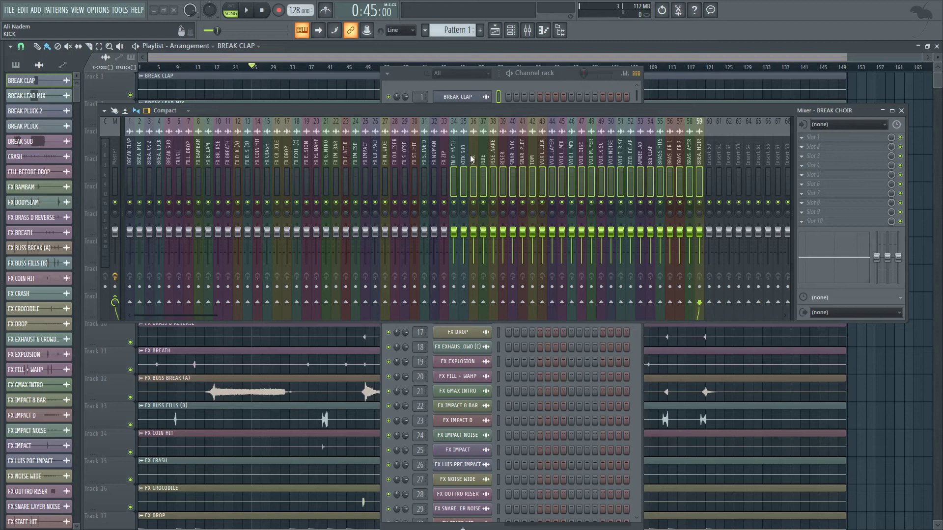
key("F2")
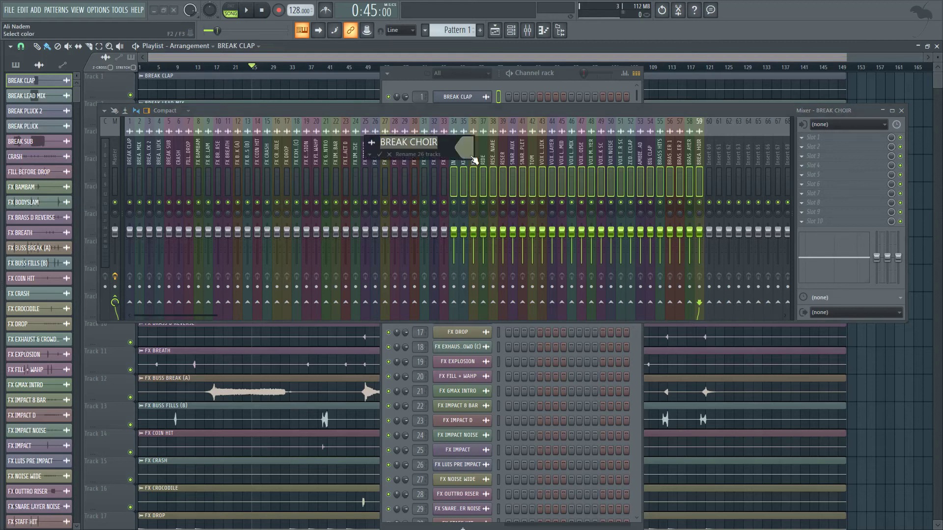
left_click(472, 156)
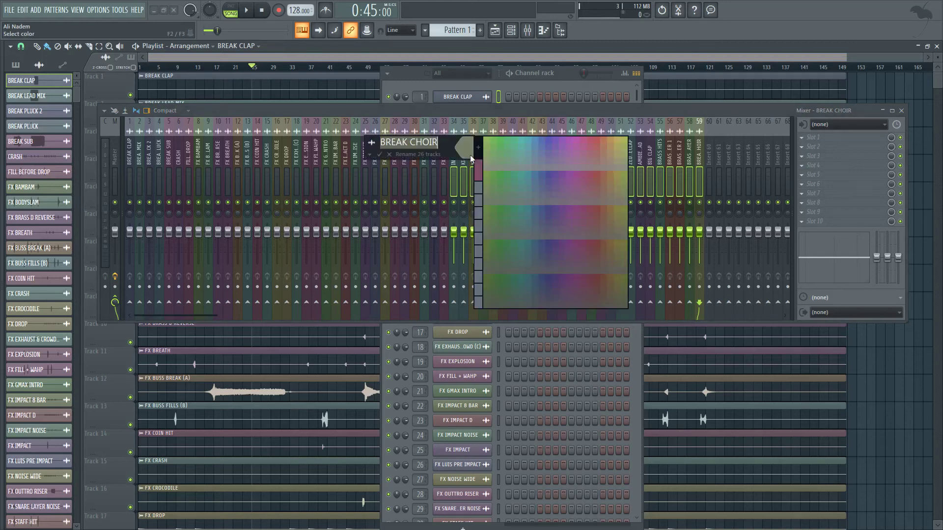
left_click(546, 143)
key("Return")
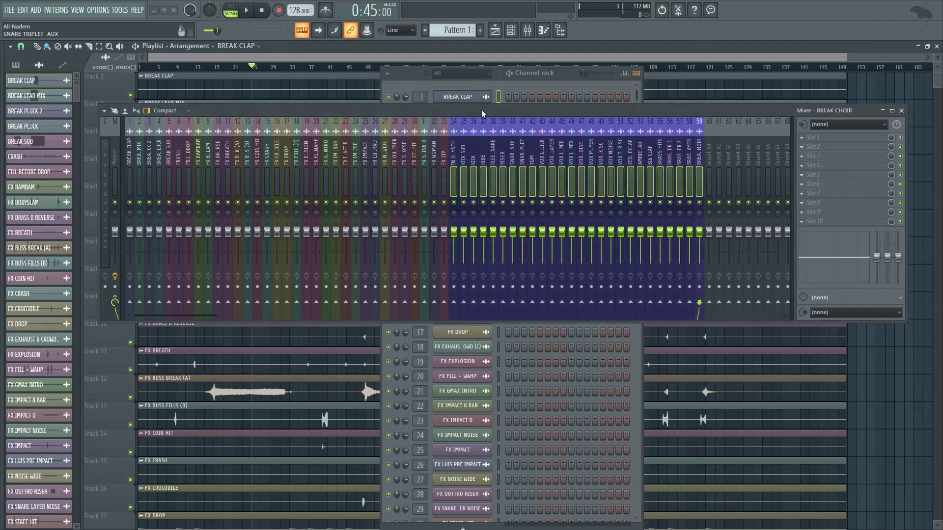
left_click_drag(481, 110, 514, 149)
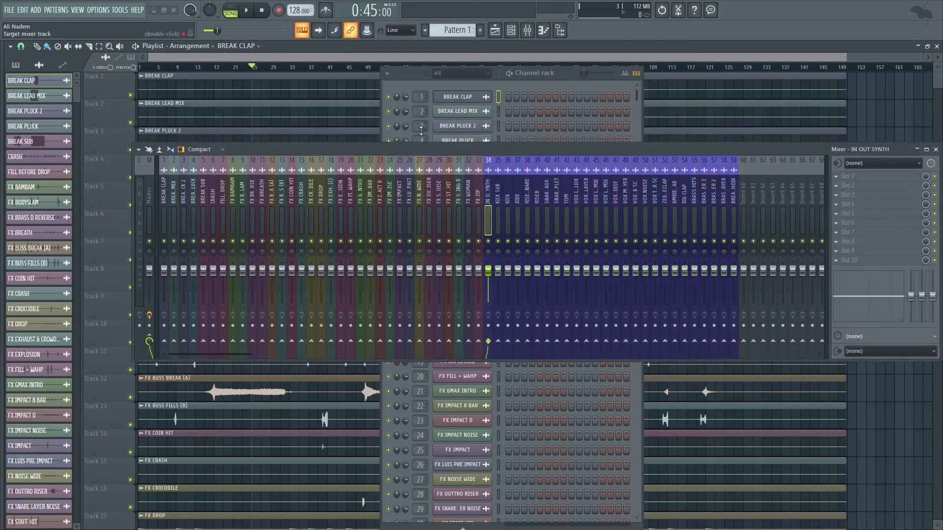
left_click_drag(372, 147, 857, 145)
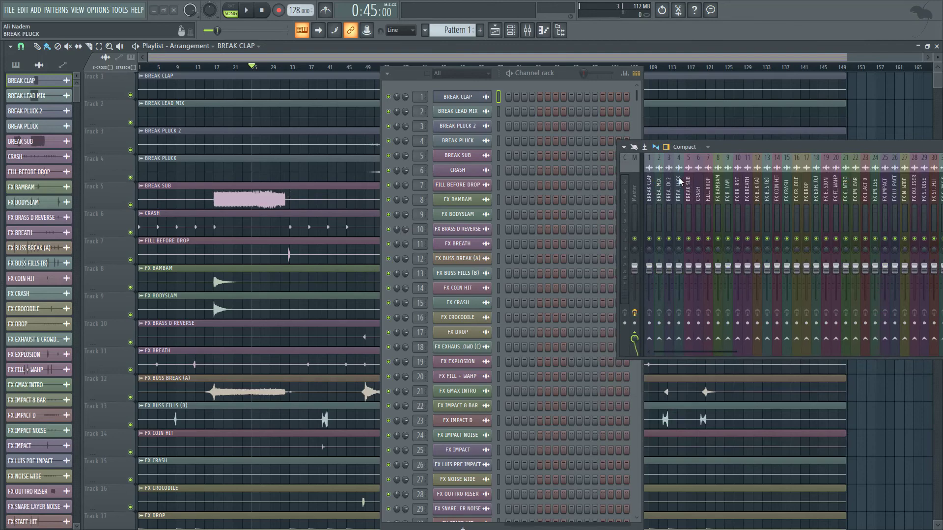
left_click_drag(738, 149, 301, 119)
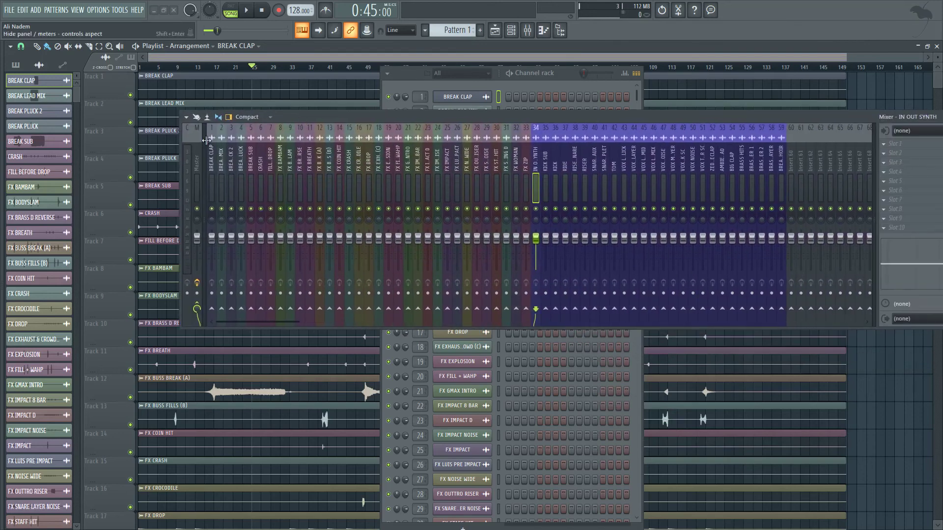
left_click_drag(214, 144, 180, 160)
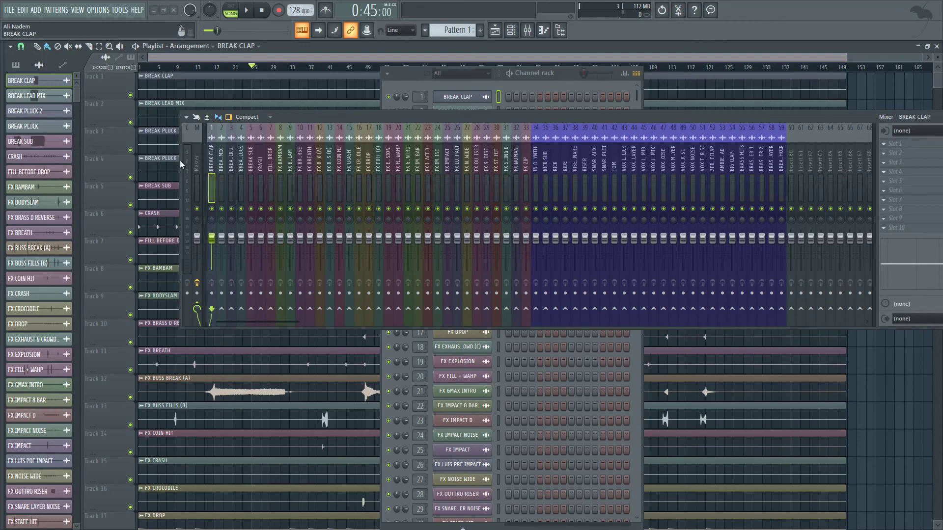
left_click_drag(308, 116, 267, 120)
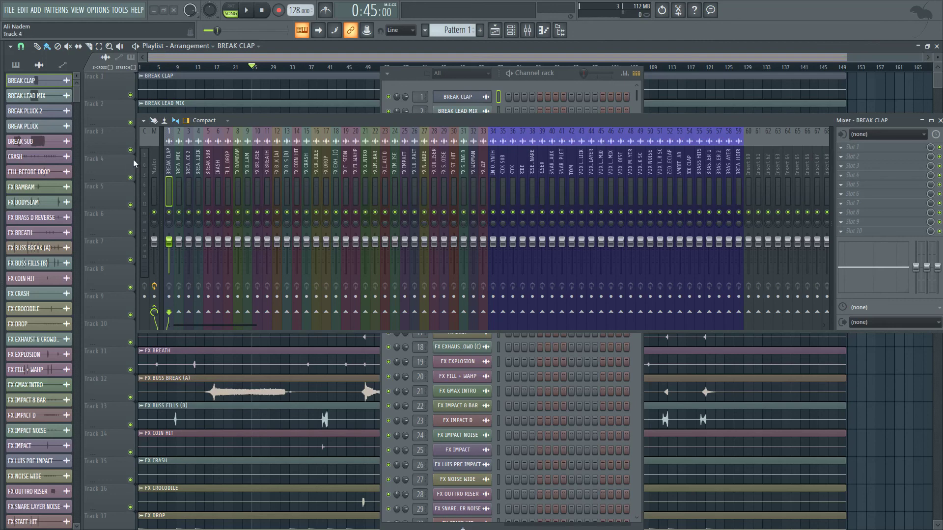
left_click_drag(140, 160, 206, 156)
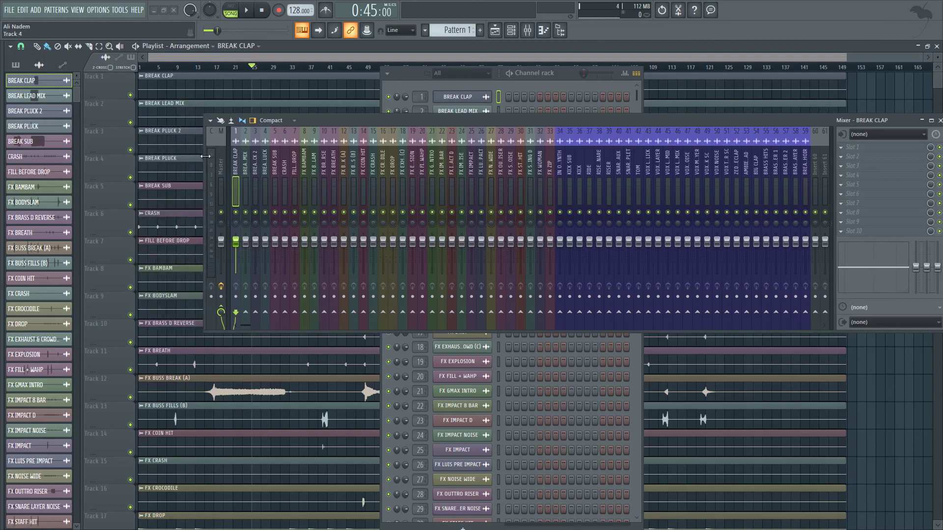